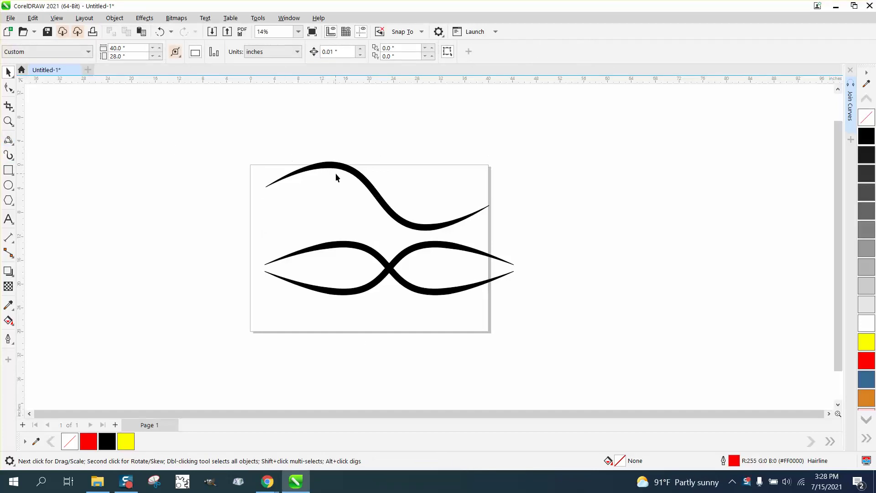
Step: Raise the top tapered curve higher and rotate it to about 14°
drag(348, 176, 348, 135)
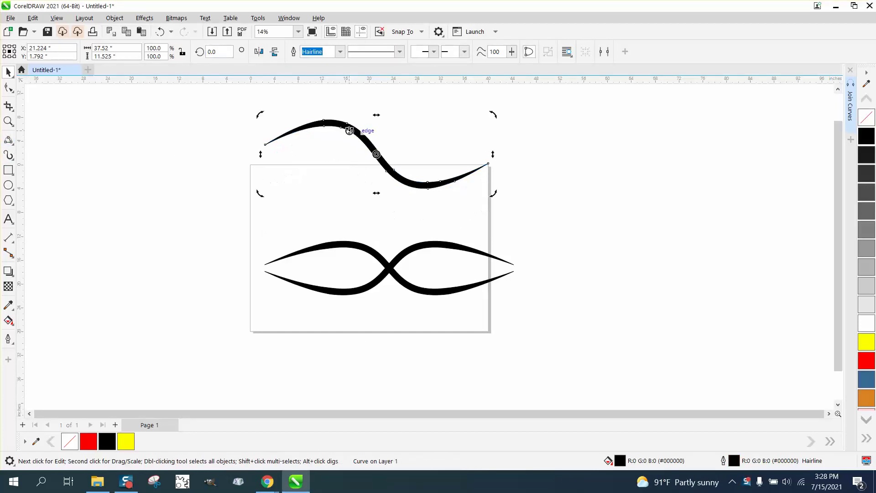
drag(493, 115, 485, 81)
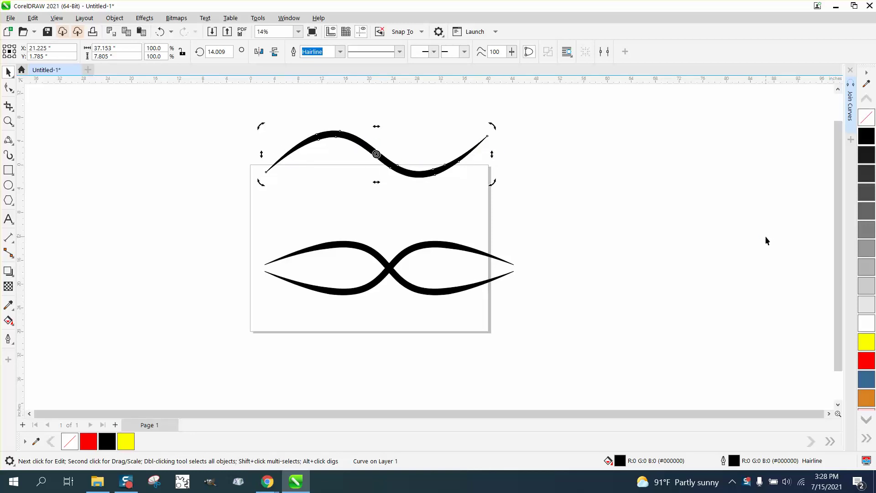
Step: Fill the top curve yellow, mirror it both ways, and drop it just below the black curve
click(867, 343)
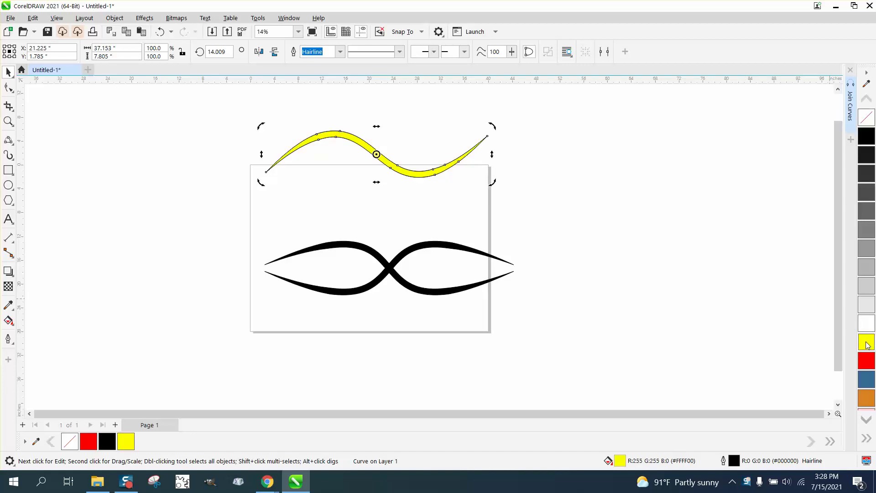
click(258, 51)
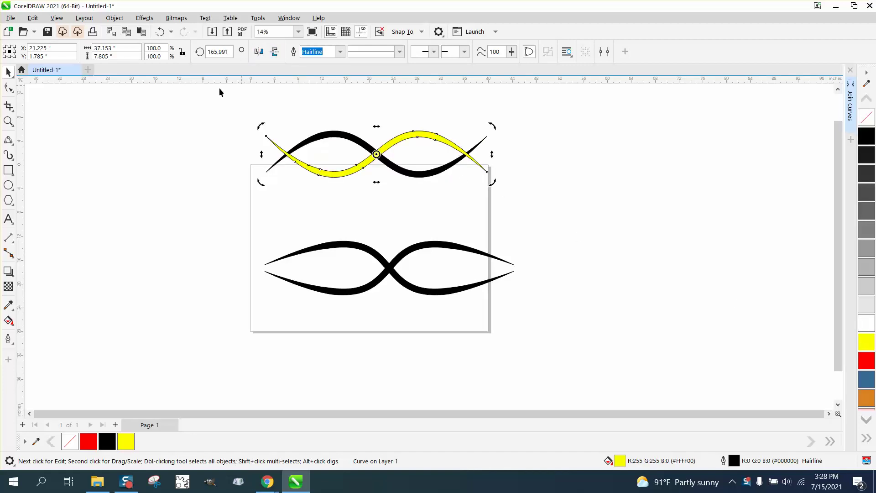
click(9, 121)
click(545, 220)
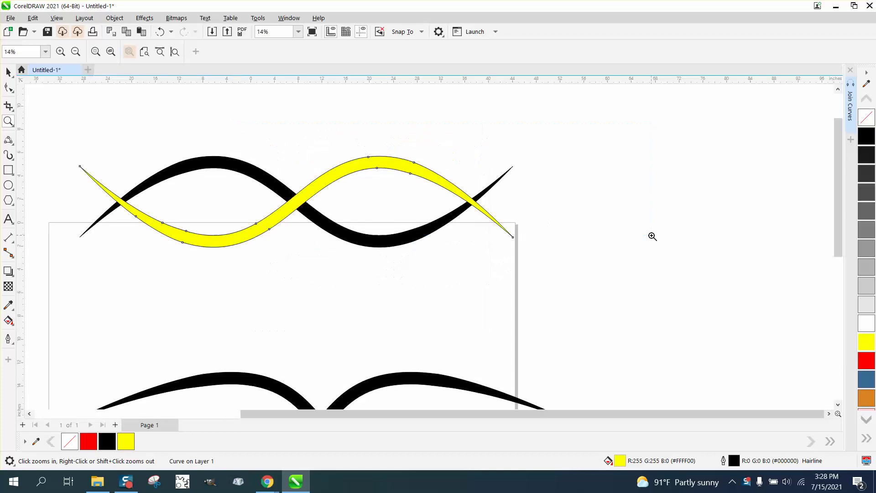
click(9, 71)
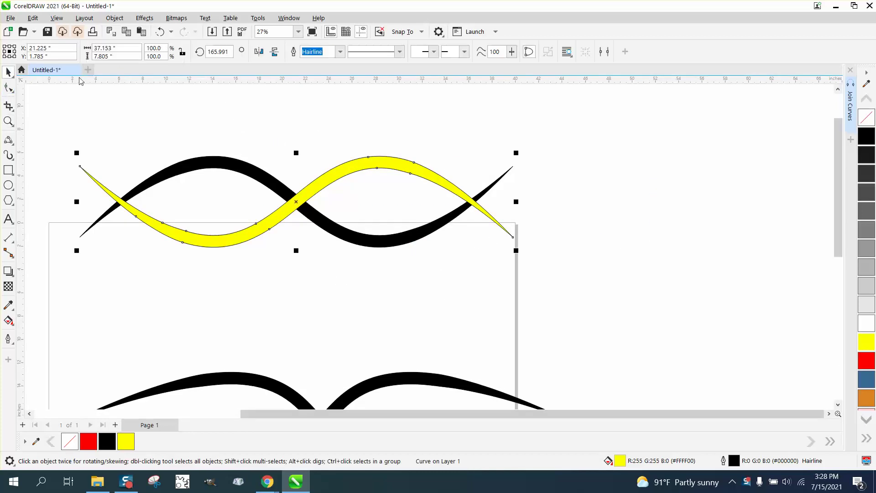
click(274, 51)
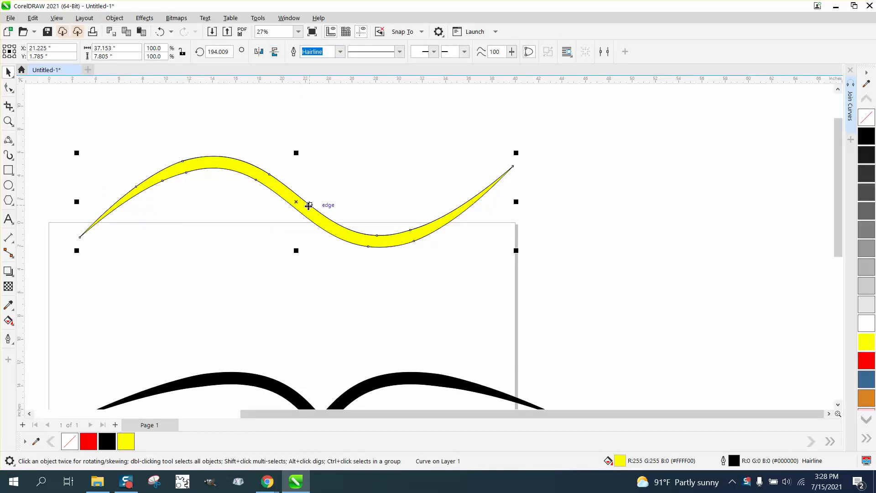
drag(296, 209, 296, 231)
scroll(304, 187, down, 3)
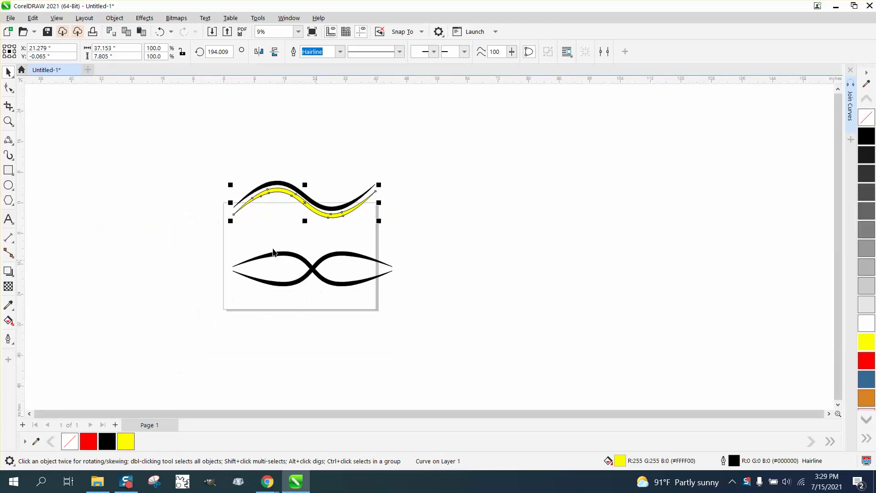
Step: Pick the 3-Point Curve tool and zoom into the empty area right of the page
click(14, 147)
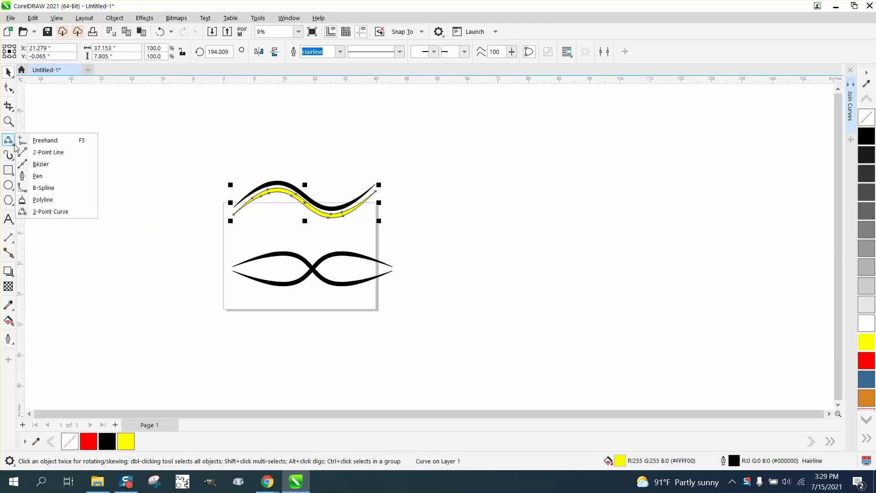
click(43, 210)
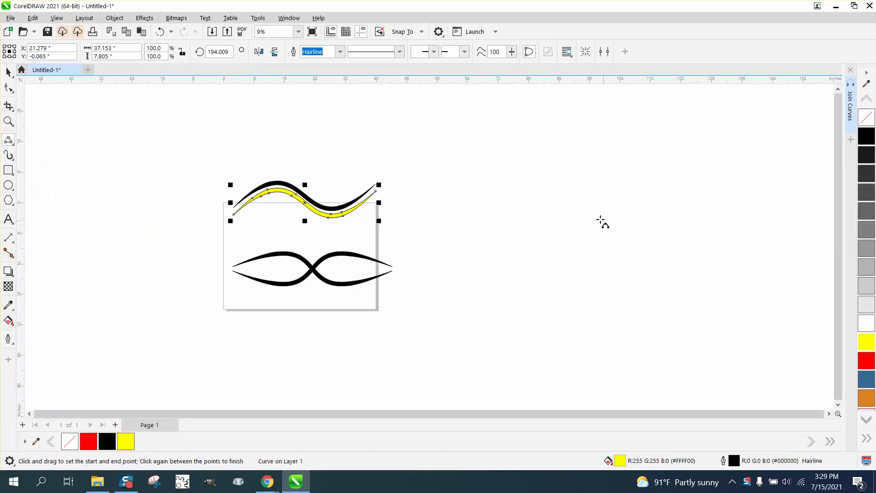
click(8, 121)
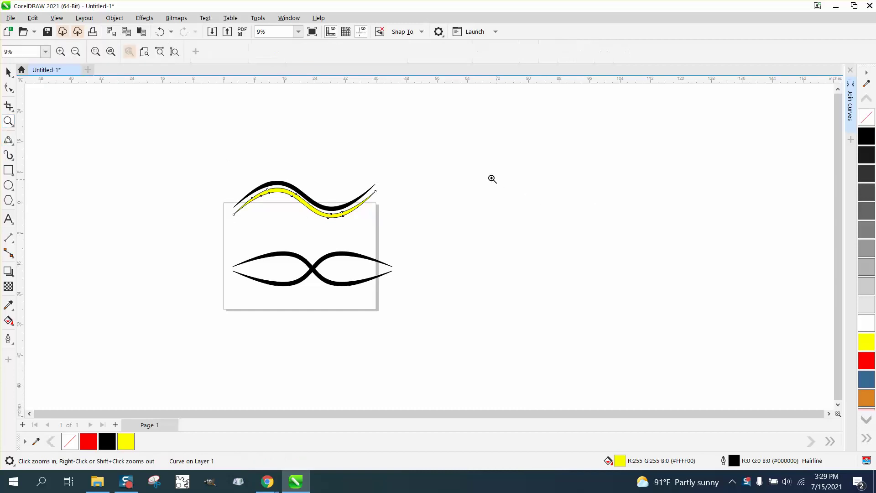
drag(383, 161, 707, 347)
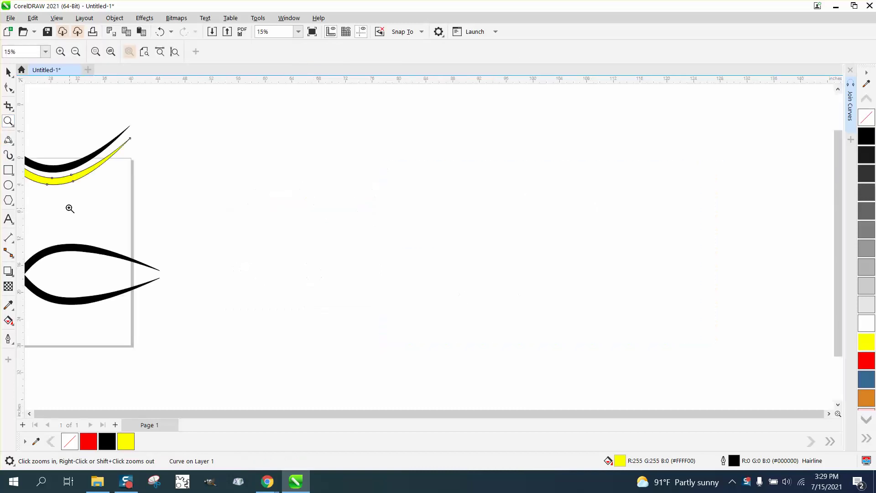
click(14, 143)
Step: Draw a thin red curve that dips in the middle and rises at one end
drag(521, 210, 306, 222)
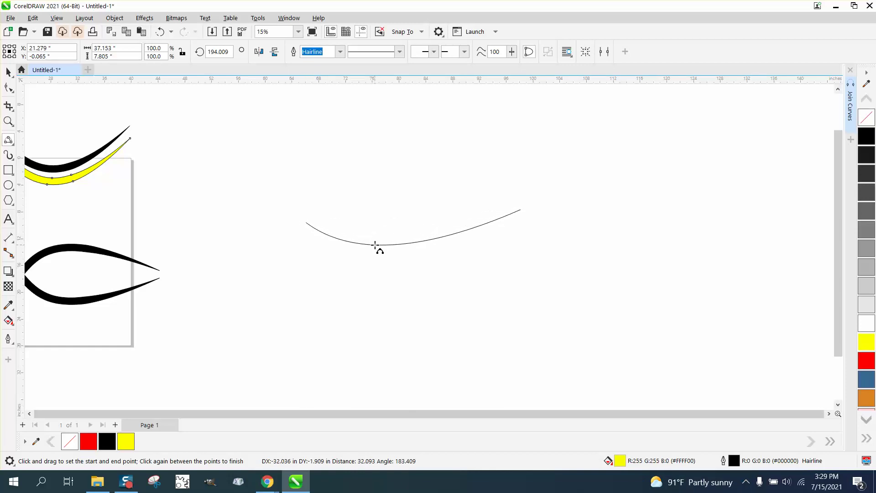
click(375, 245)
drag(374, 245, 524, 249)
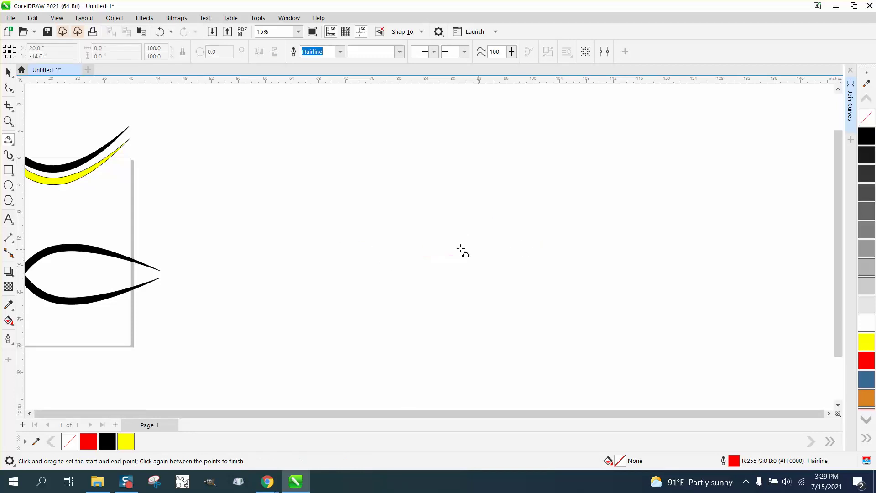
drag(281, 230, 612, 222)
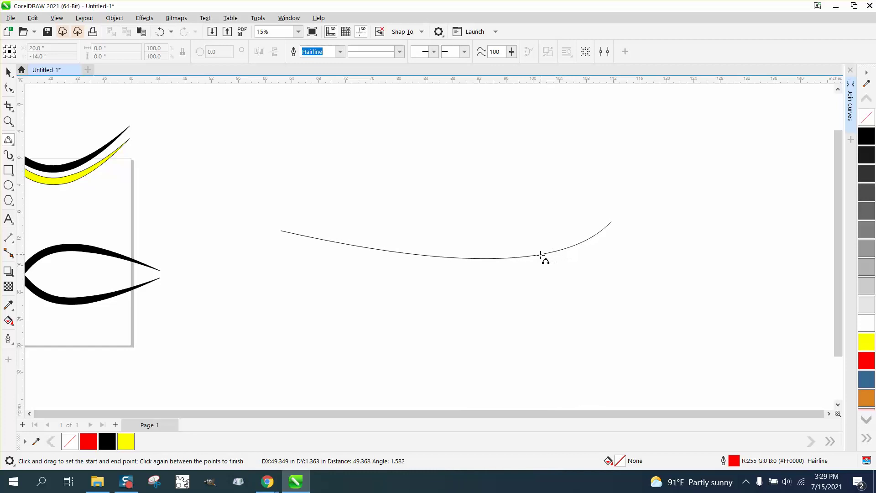
click(555, 267)
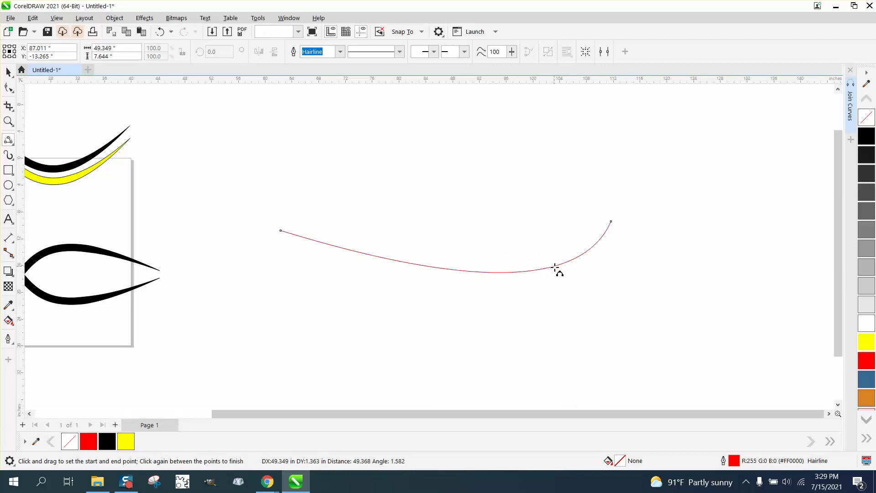
click(9, 71)
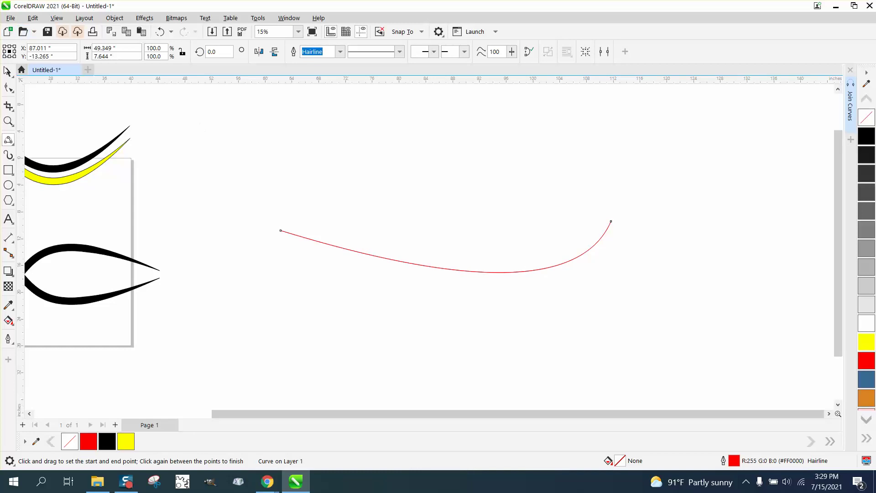
Step: Duplicate the red curve, mirror the copy horizontally and vertically, and snap its end to the original's end
click(8, 72)
drag(455, 257, 484, 257)
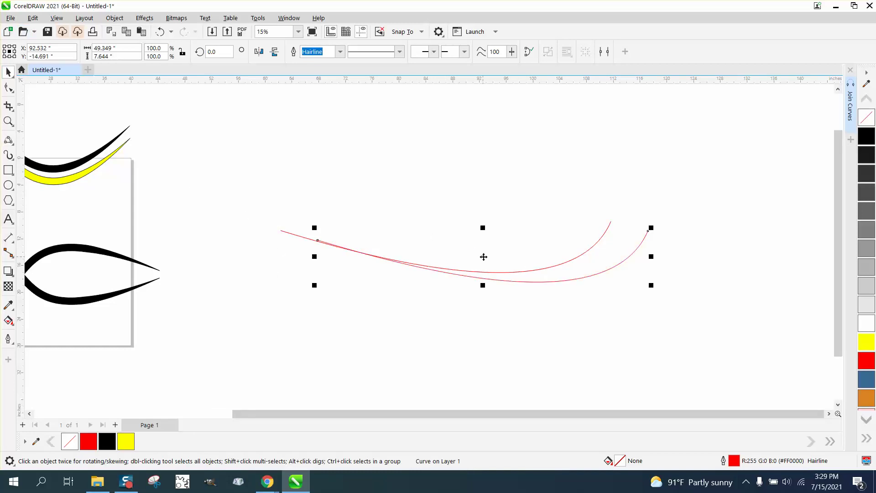
click(160, 31)
click(259, 52)
click(274, 52)
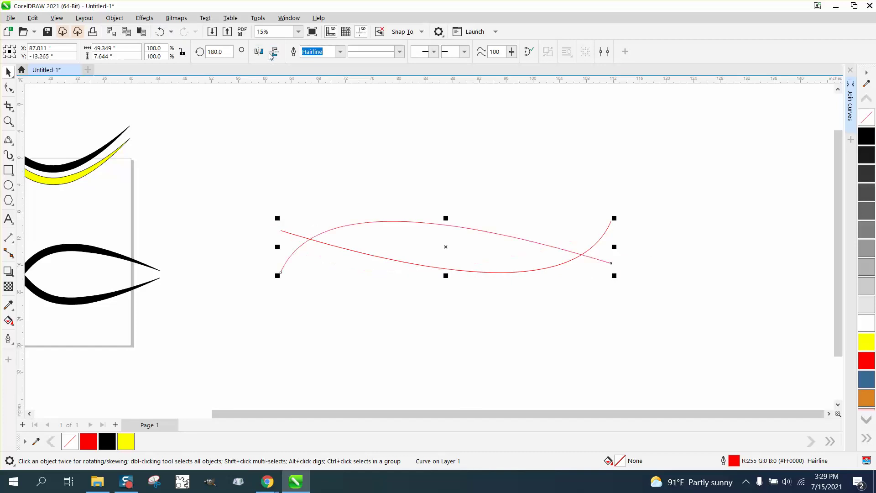
scroll(239, 106, down, 1)
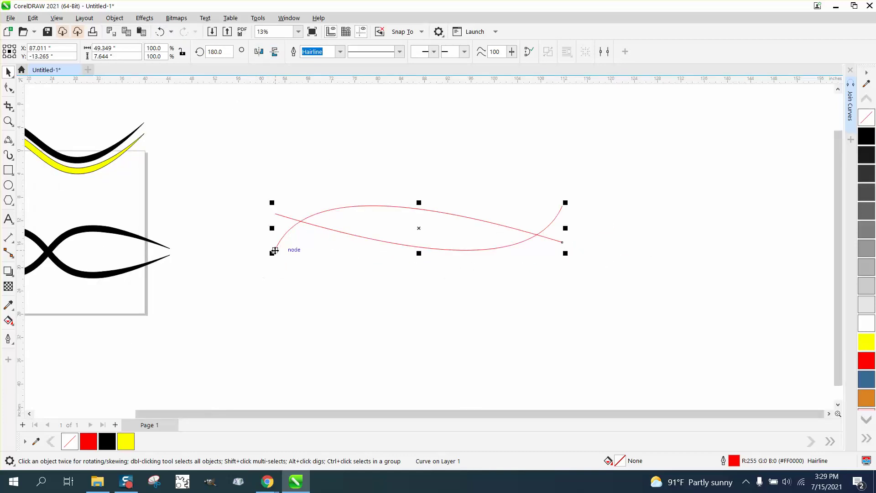
drag(274, 251, 564, 210)
scroll(351, 214, down, 2)
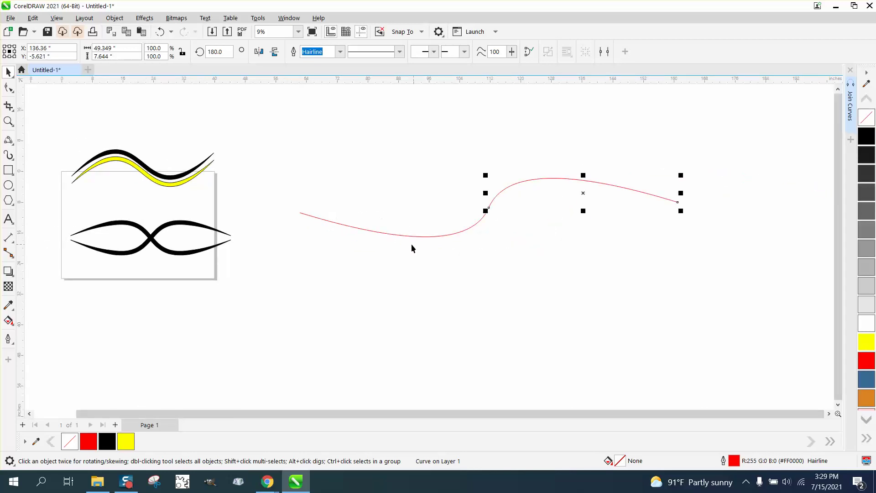
Step: Zoom in and select both red curve halves with all their nodes using the Shape tool
click(8, 120)
drag(295, 138, 713, 276)
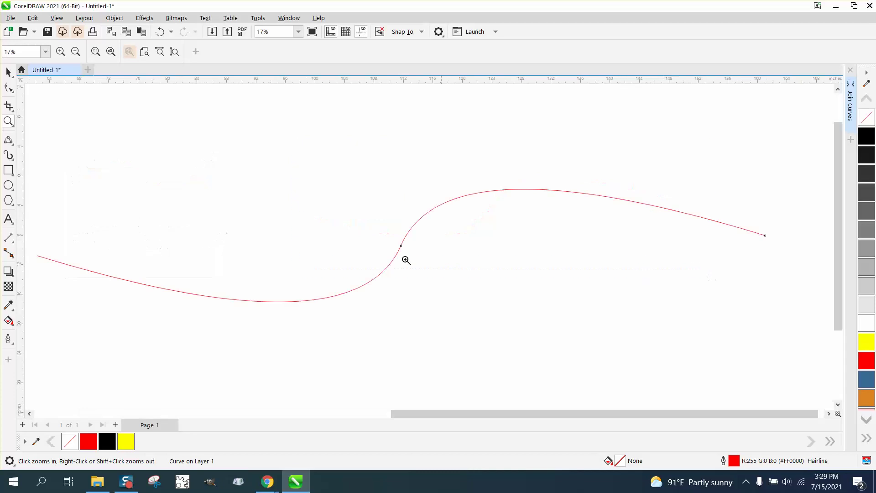
click(8, 87)
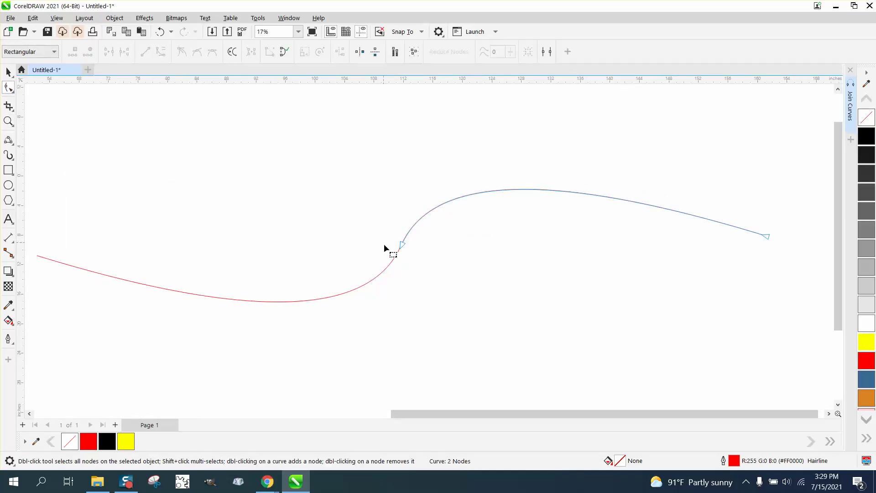
shift+click(391, 259)
key(ctrl+a)
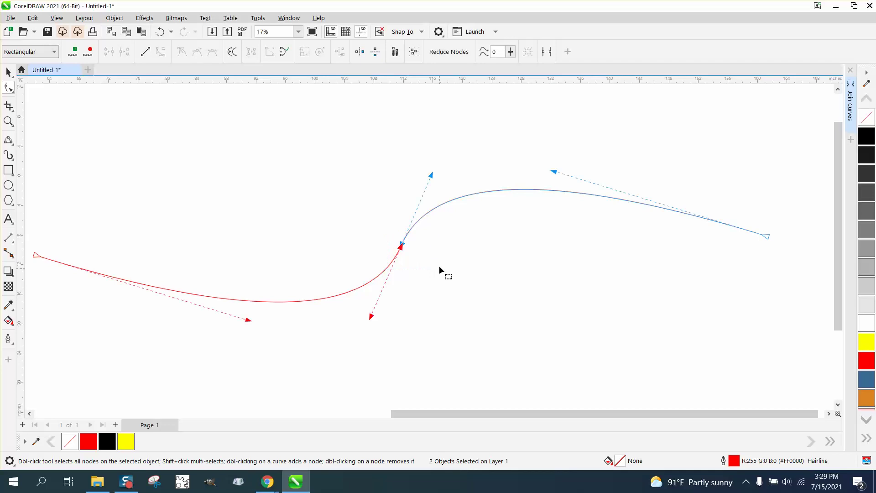
Step: Merge the two halves with an Extend join from the Join Curves docker
click(289, 18)
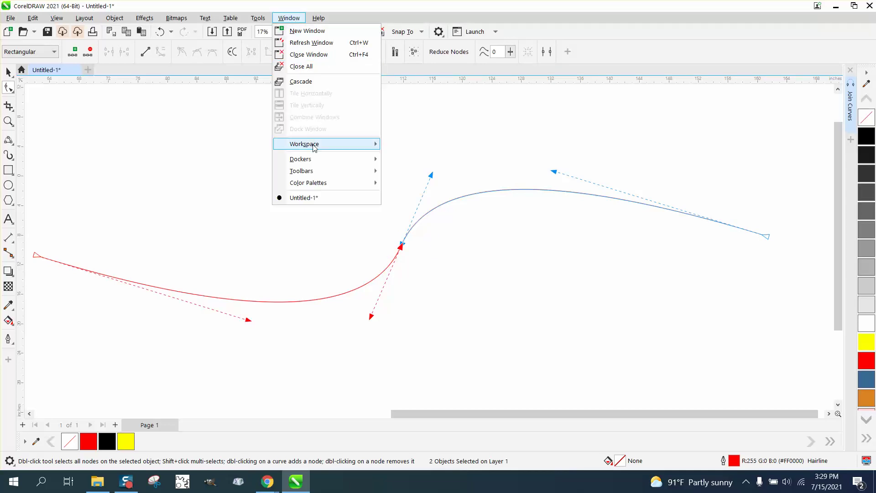
mouse_move(316, 159)
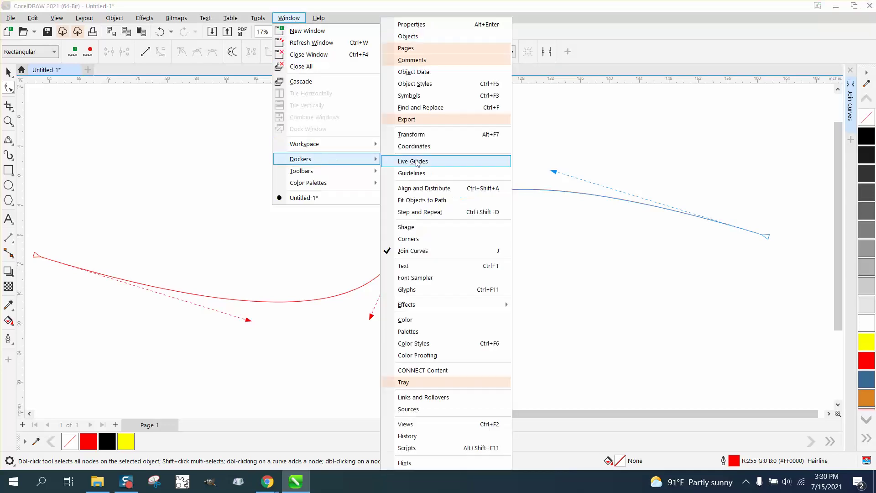
click(419, 252)
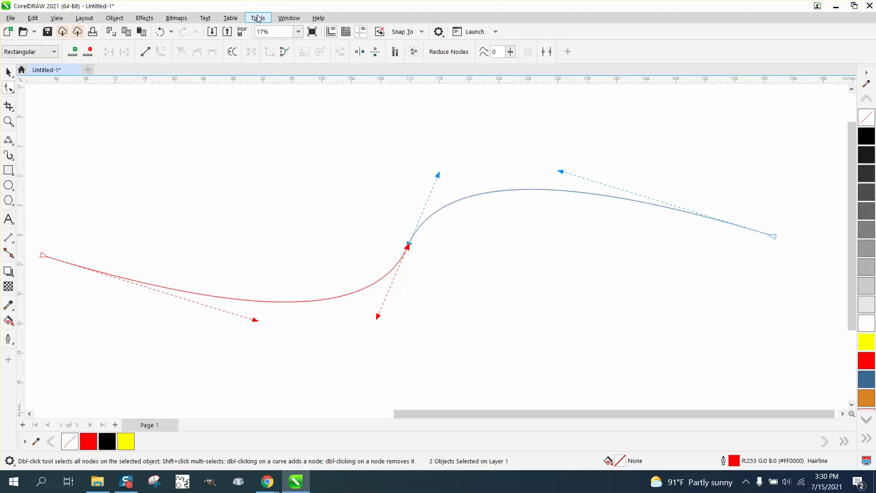
click(289, 18)
mouse_move(304, 160)
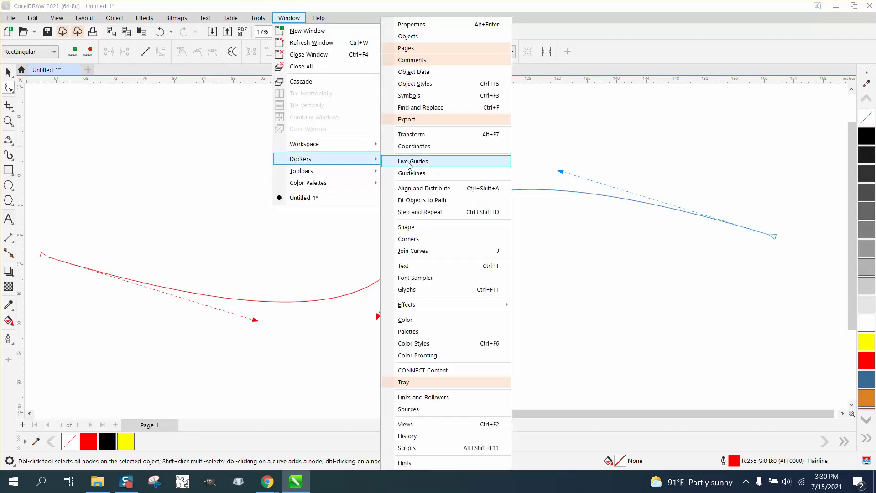
click(413, 252)
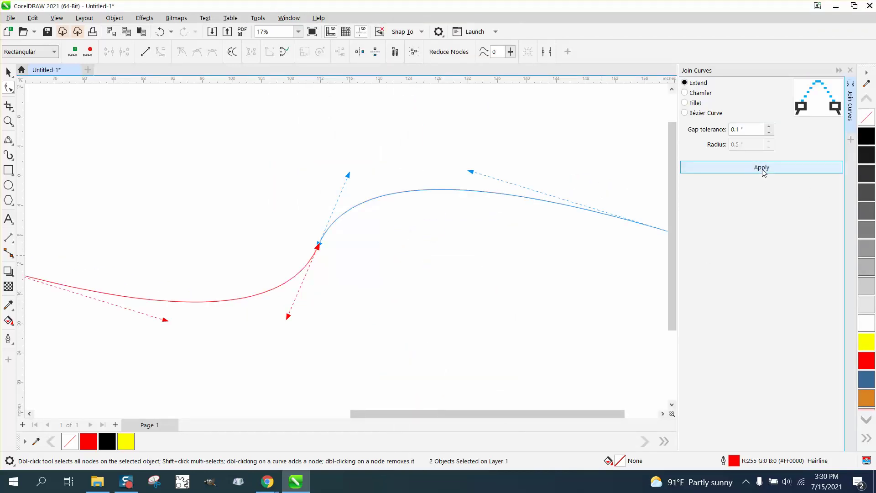
click(762, 170)
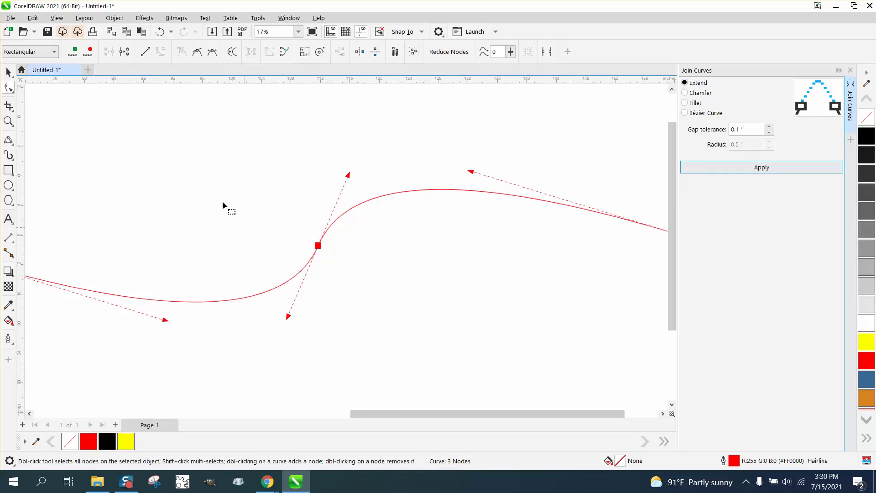
Step: Delete the middle junction node of the S-curve, leaving a smooth 2-node wave
click(8, 72)
scroll(225, 208, down, 2)
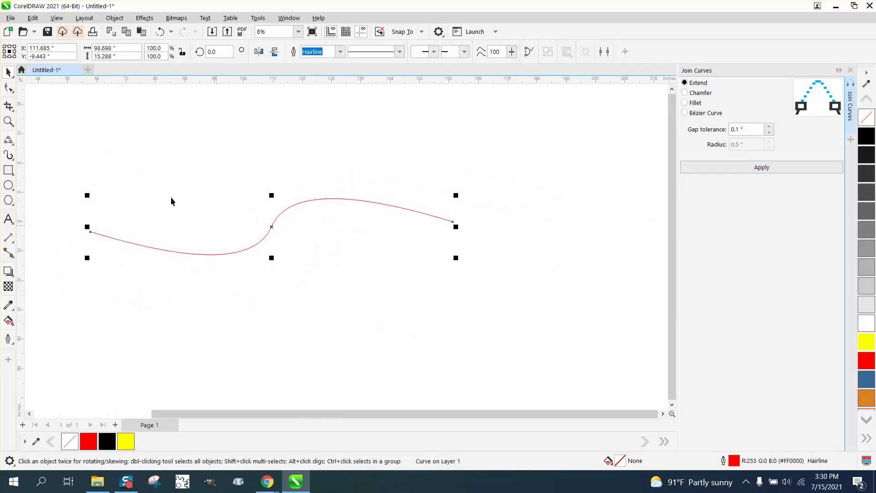
click(9, 87)
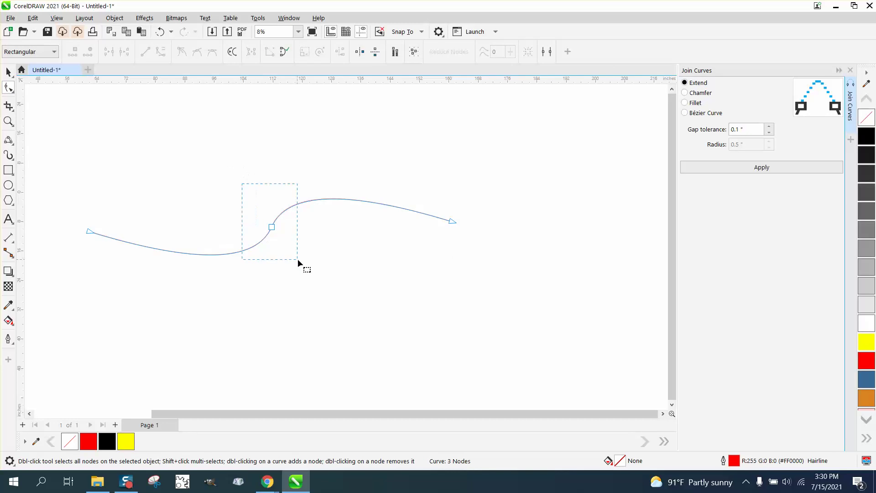
drag(297, 259, 299, 259)
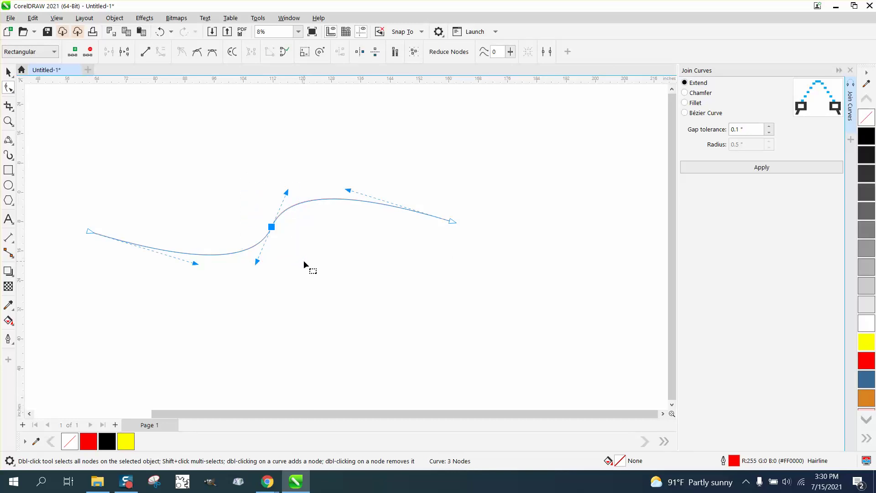
key(Delete)
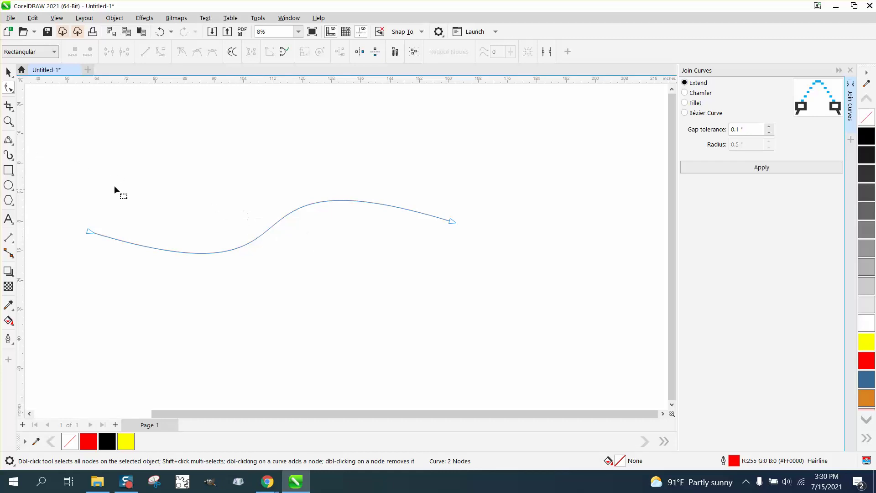
click(15, 145)
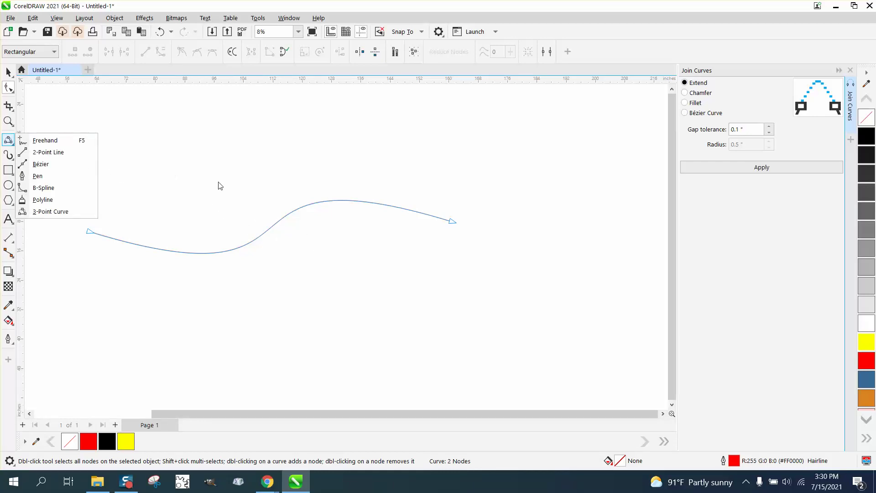
Step: Apply a tapered Artistic Media stroke to the S-curve and set its width to 2.0"
mouse_move(8, 162)
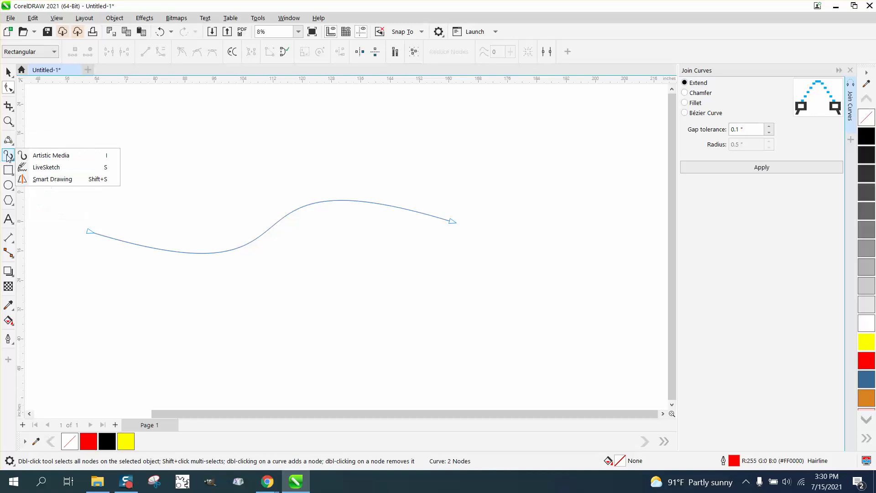
click(65, 156)
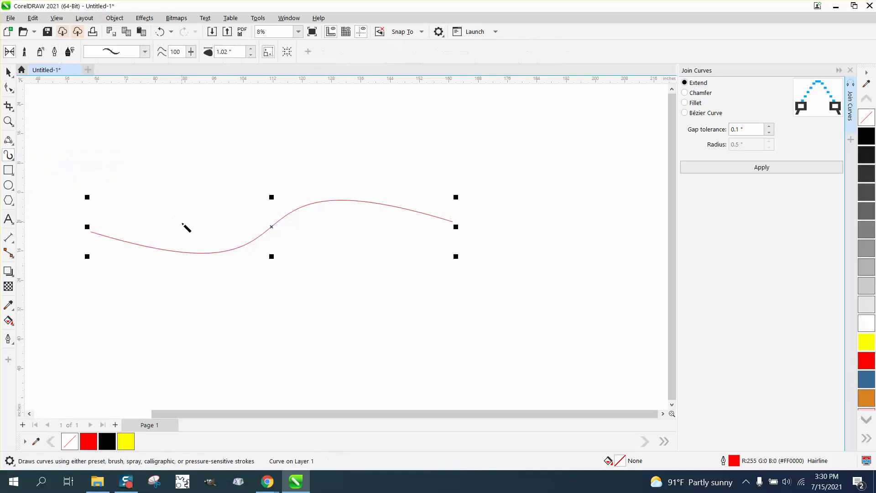
click(213, 255)
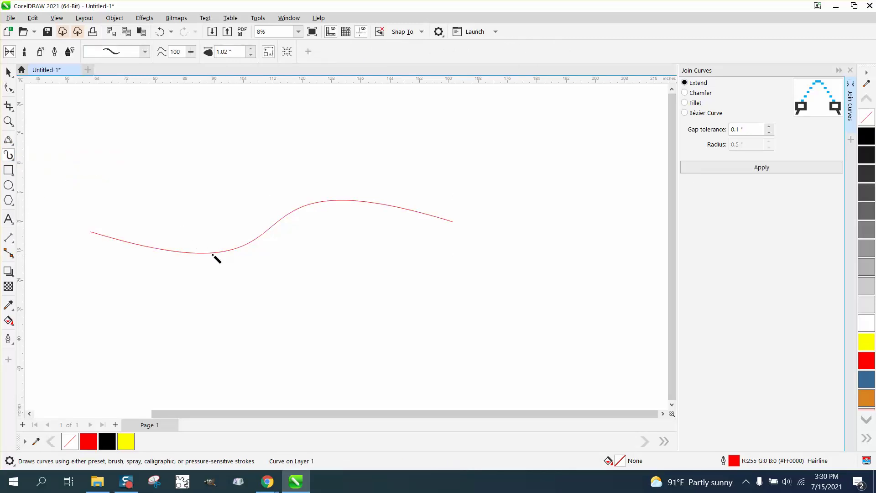
click(252, 49)
click(253, 50)
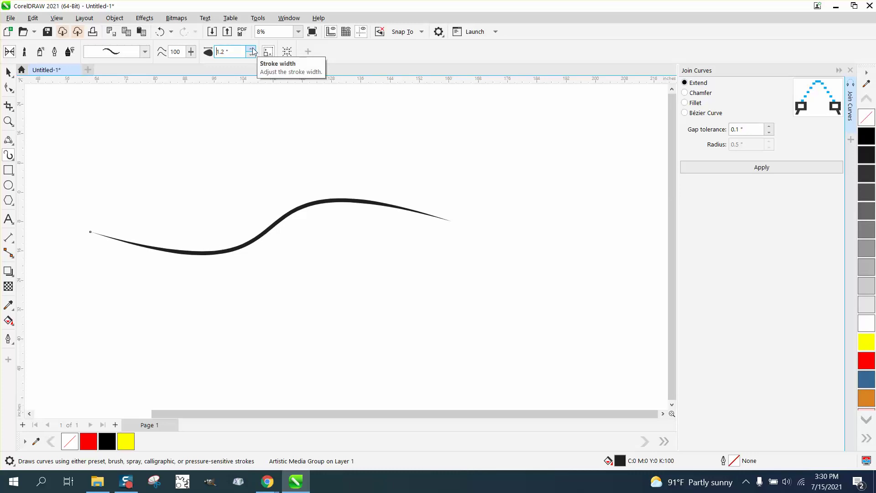
click(252, 49)
click(252, 49)
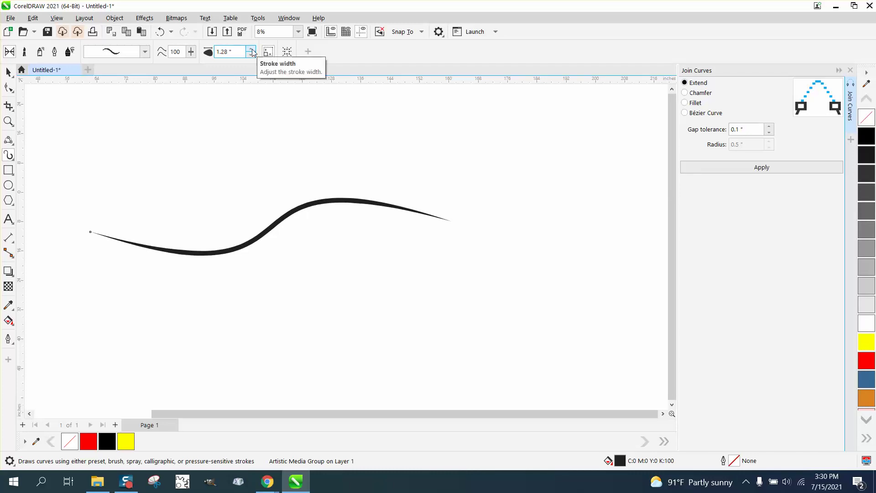
click(216, 52)
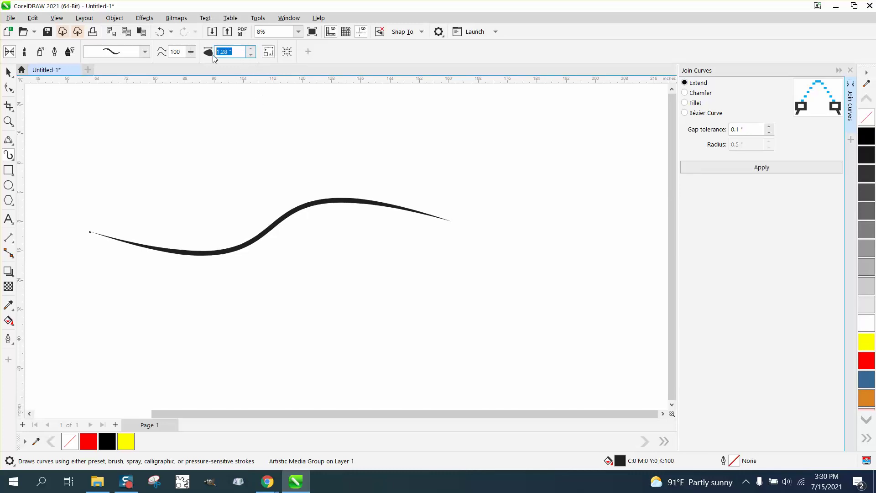
text(2)
key(Return)
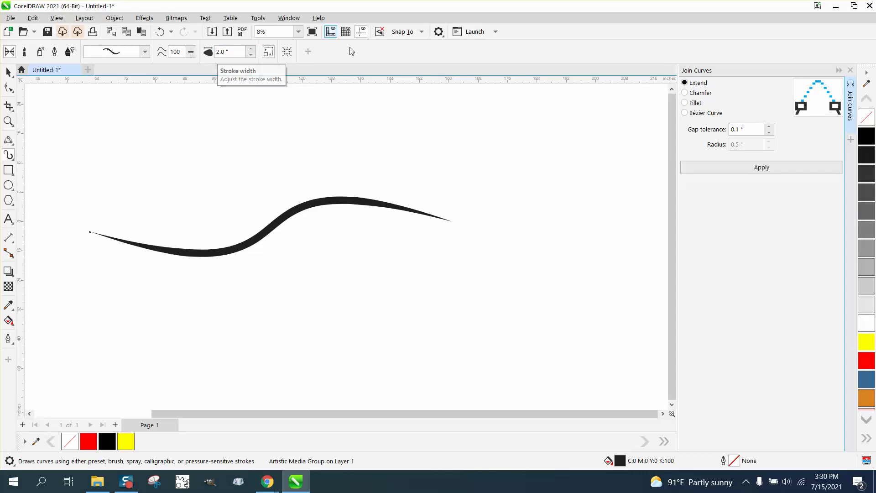
click(8, 72)
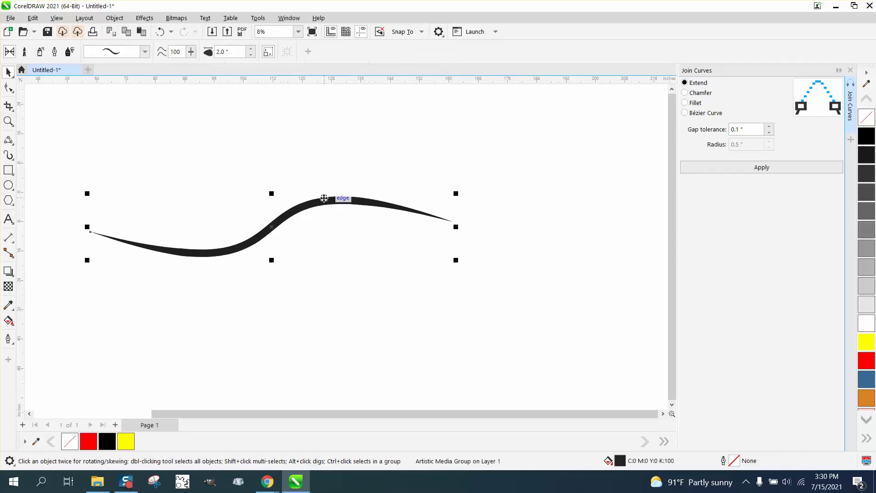
Step: Select the underlying curve, remove its fill and give it a black outline
drag(272, 193, 272, 142)
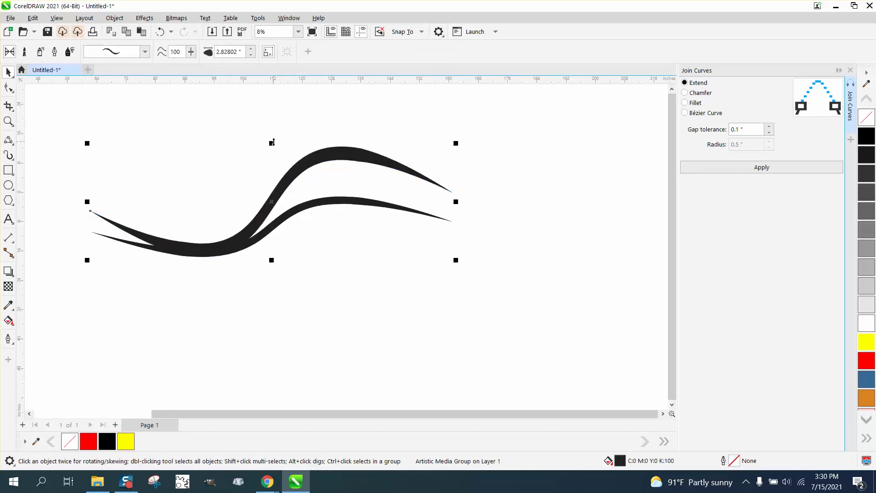
key(Escape)
click(341, 200)
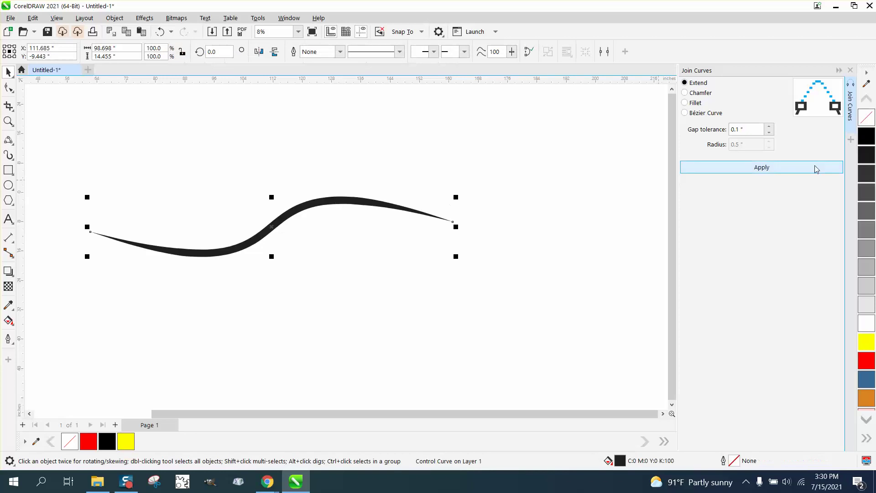
click(866, 117)
right_click(867, 136)
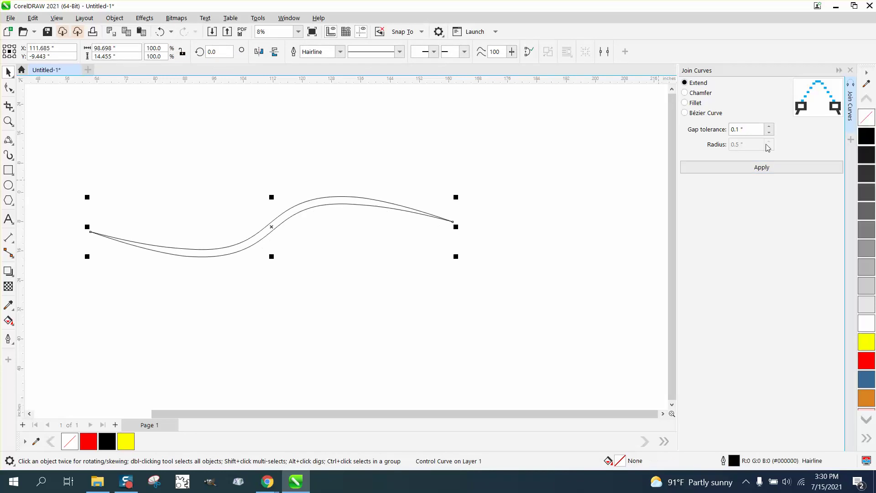
Step: Break the artistic media group apart and move the tapered outline below the S-curve
click(114, 18)
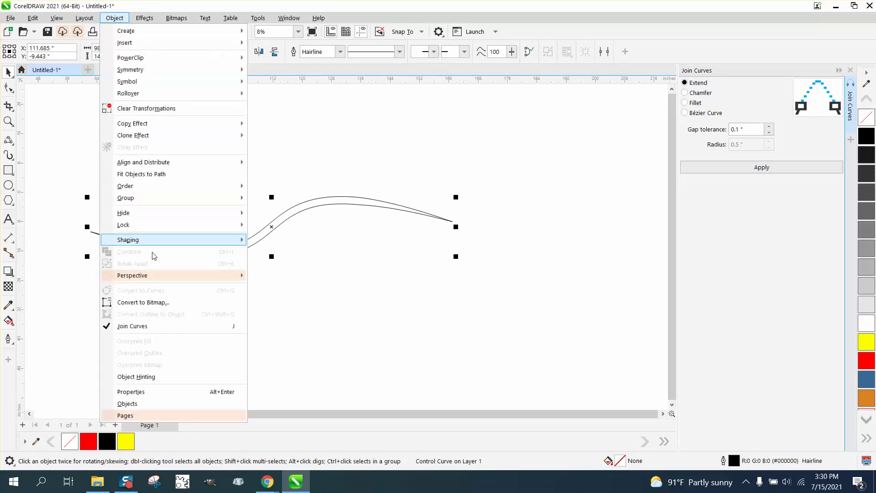
click(75, 176)
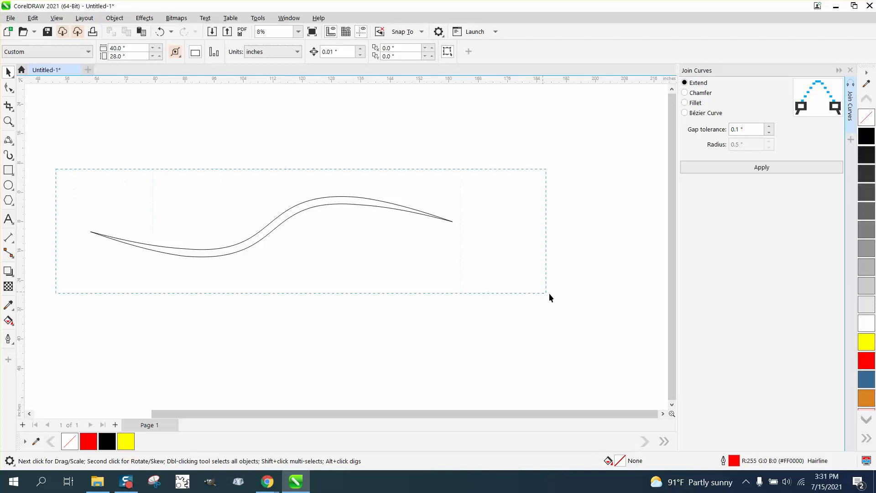
drag(549, 294, 550, 294)
click(115, 18)
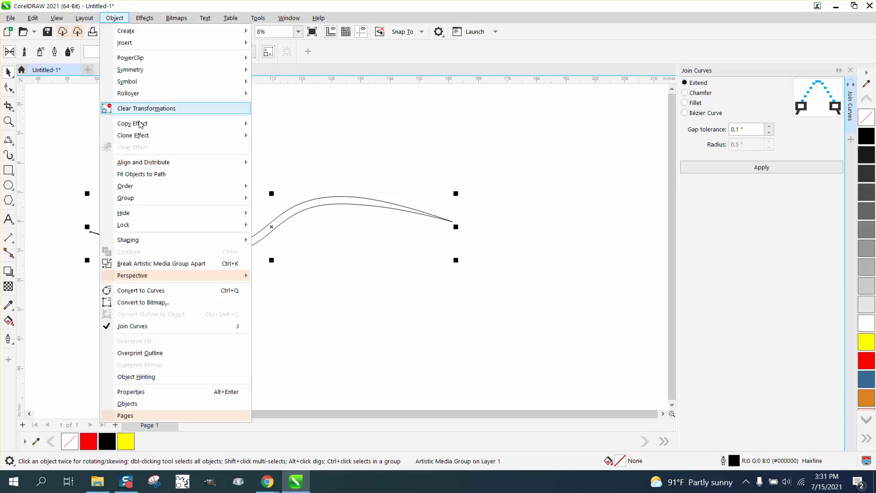
click(169, 264)
drag(292, 211, 301, 305)
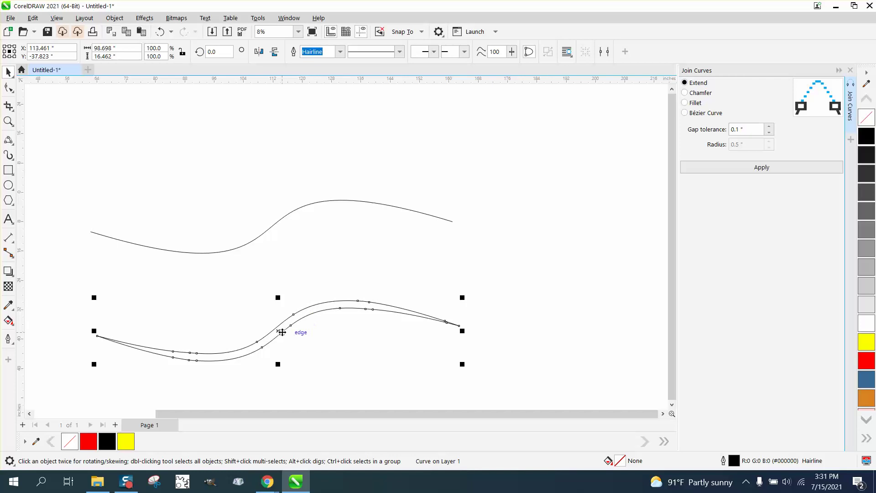
Step: Move the outline shape above the curve and fill it black
drag(279, 331, 292, 156)
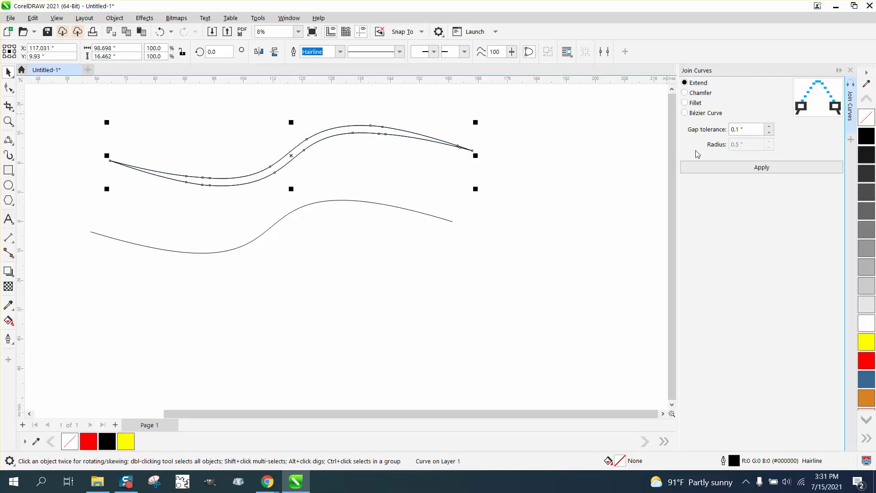
key(Escape)
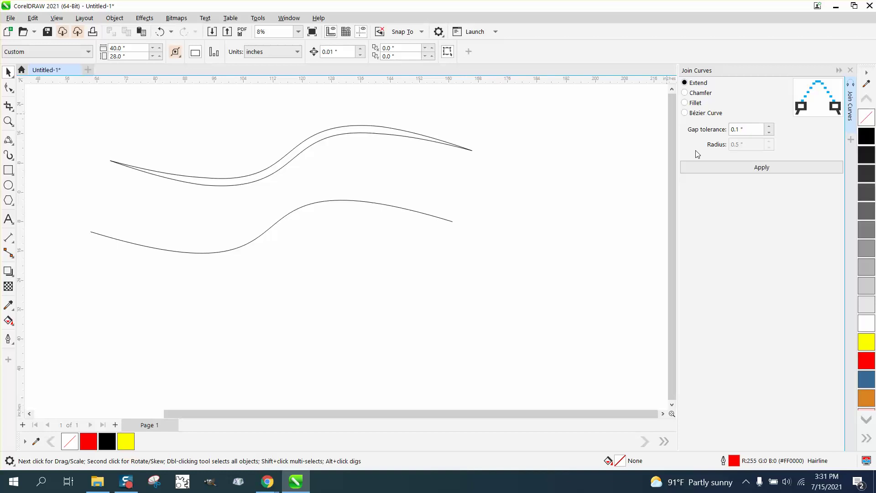
click(440, 143)
click(869, 144)
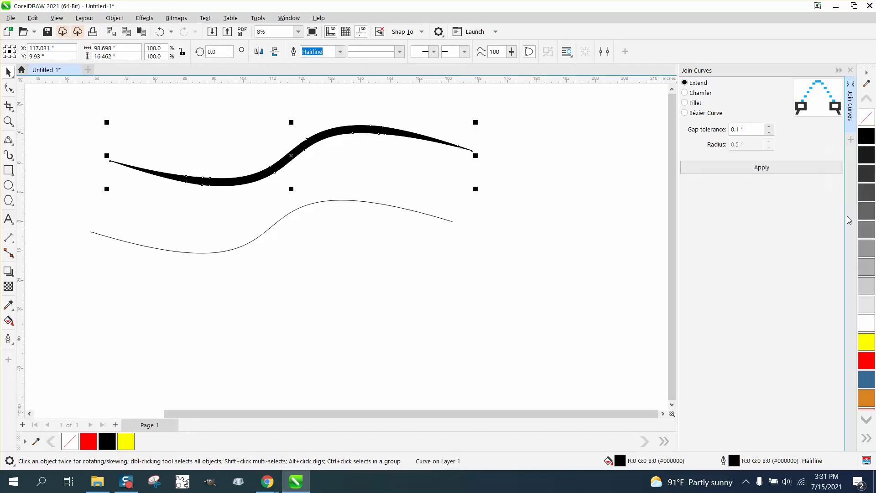
Step: Turn the shape yellow and mirror it vertically and horizontally so it crosses the black one
click(867, 341)
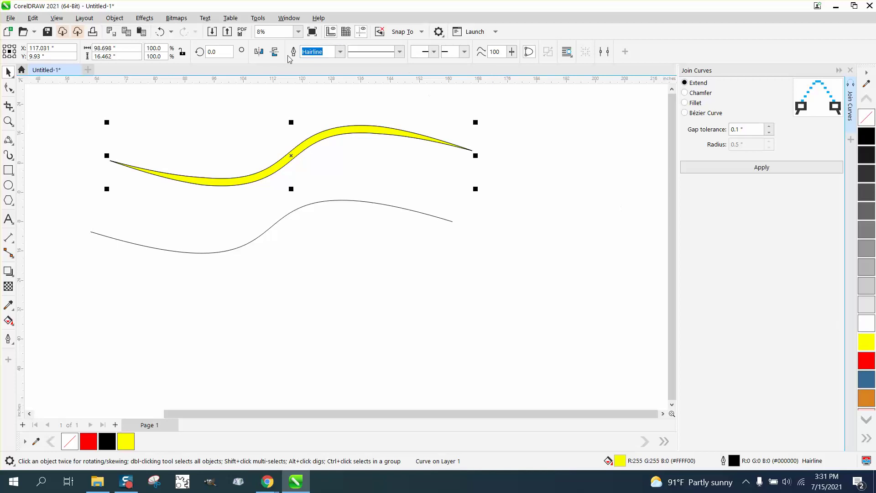
click(274, 52)
click(258, 52)
click(259, 52)
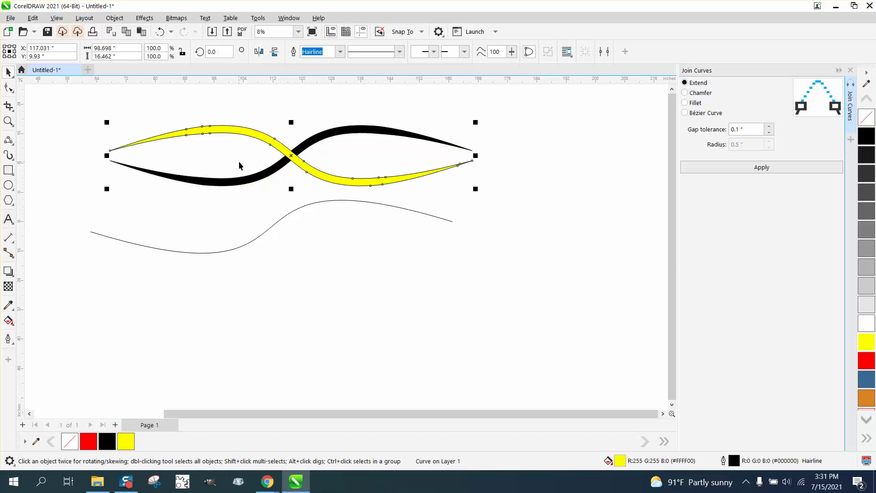
click(9, 121)
click(121, 176)
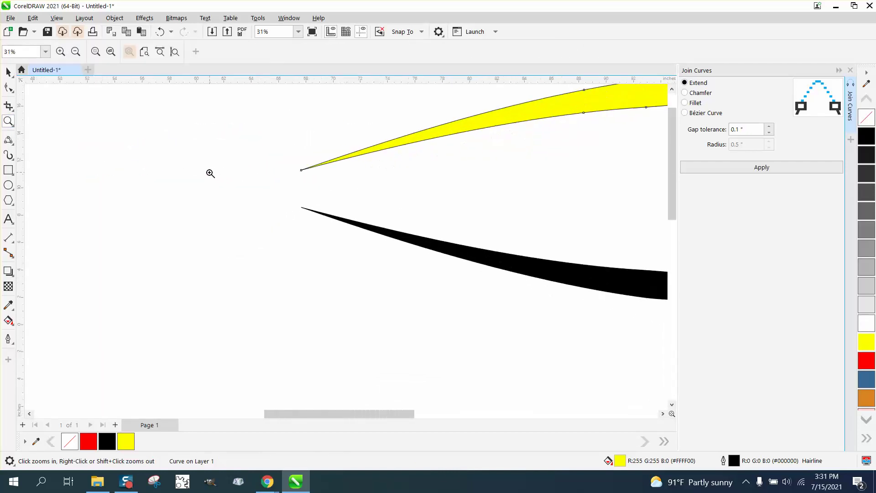
Step: Place a parallel dimension reading 2.73" between the left tips of the yellow and black shapes
right_click(264, 181)
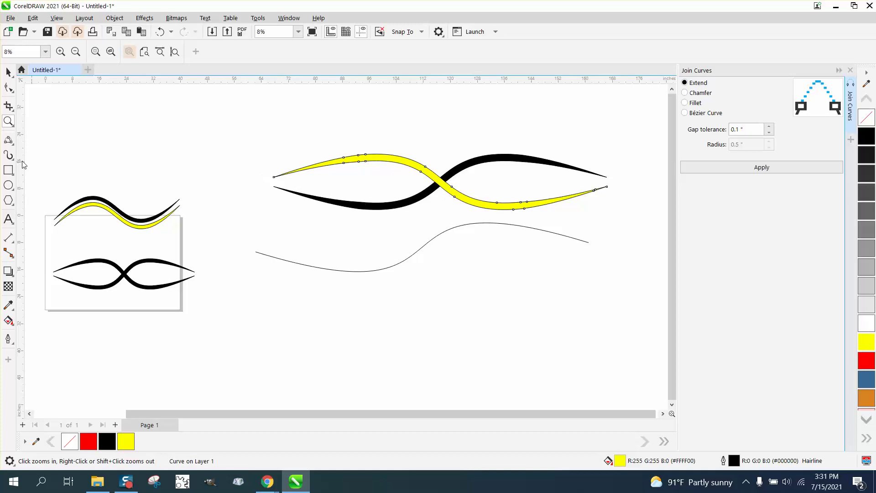
drag(258, 167, 328, 206)
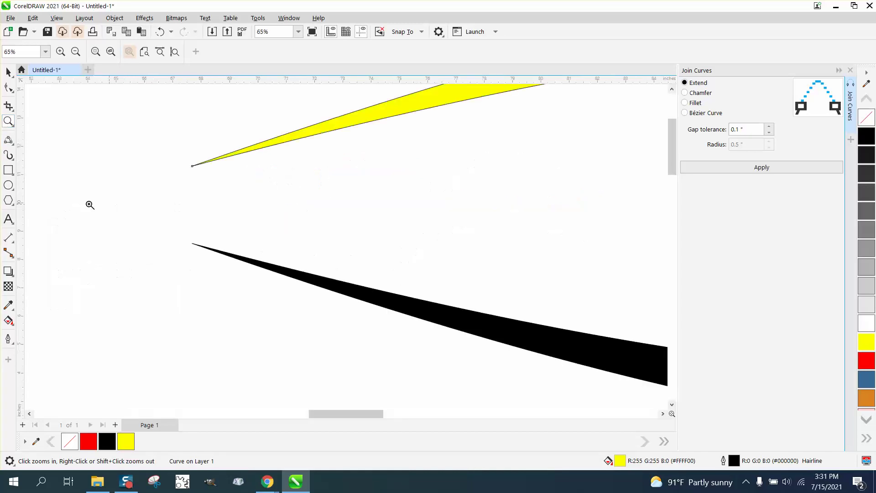
click(9, 238)
click(46, 237)
drag(193, 167, 192, 244)
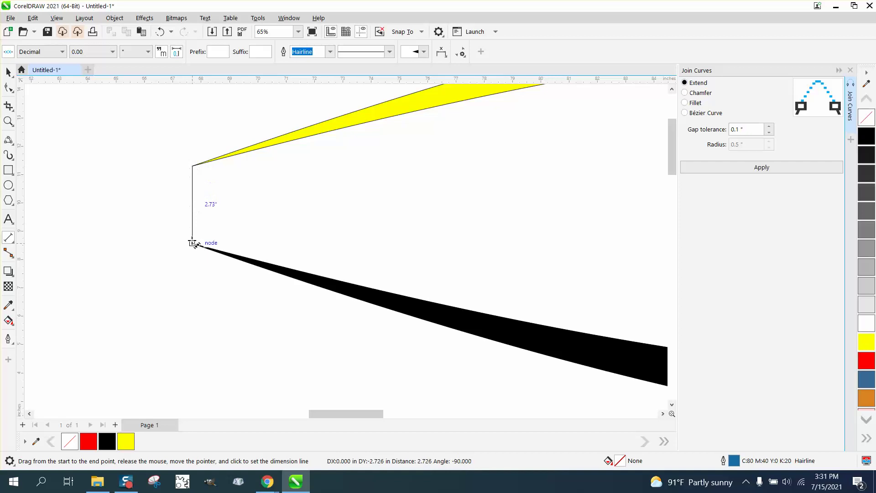
click(152, 235)
scroll(83, 230, down, 1)
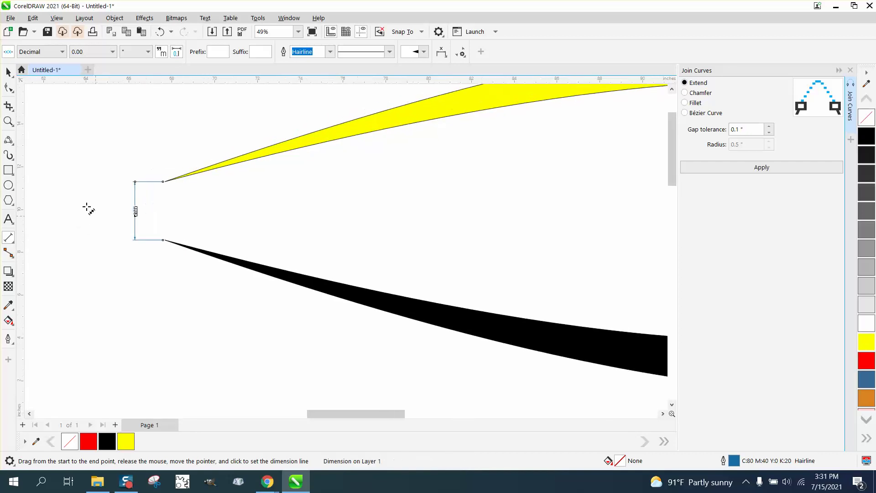
click(9, 121)
drag(111, 208, 154, 226)
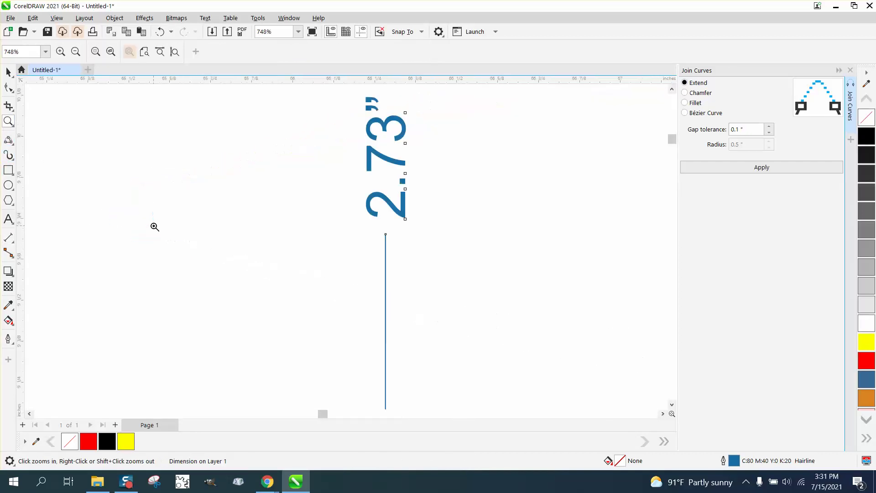
scroll(50, 200, down, 10)
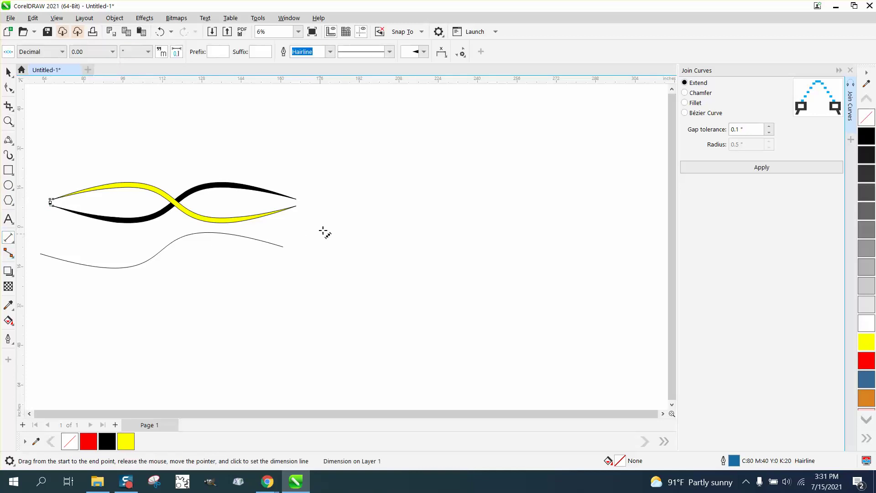
Step: Zoom in on the right ends and draw a parallel dimension measuring the gap between the end nodes
click(8, 121)
drag(269, 194, 336, 226)
click(9, 238)
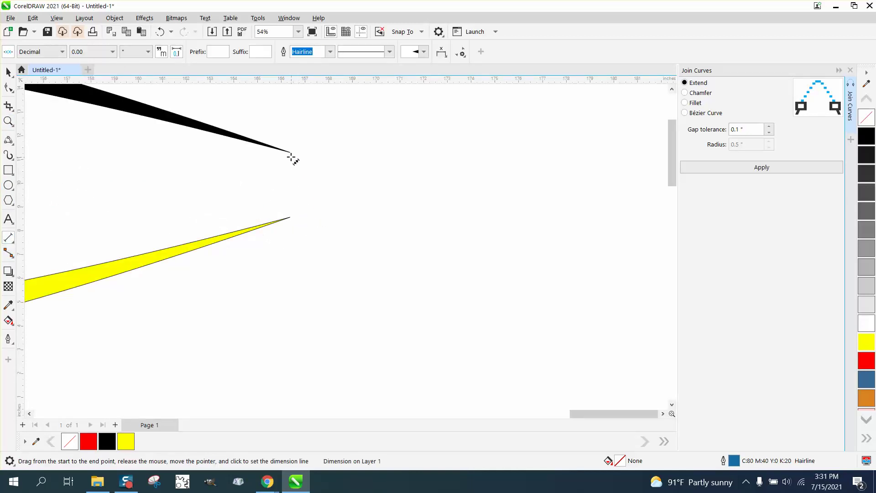
drag(290, 155, 291, 217)
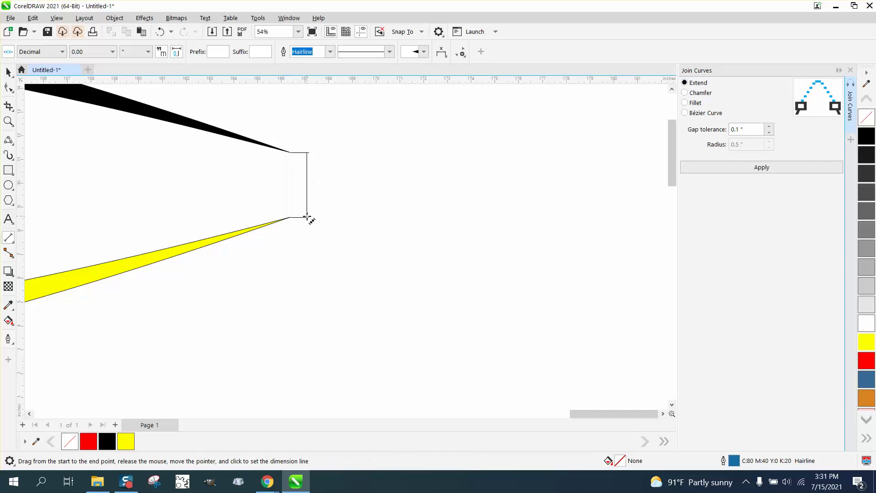
click(307, 217)
Step: Set the 2.73" dimension label's font size to 100 pt
click(8, 72)
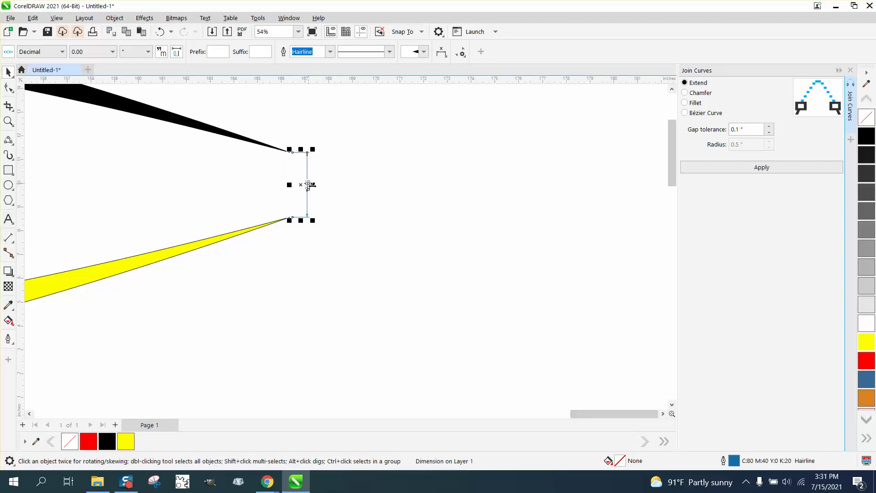
click(331, 184)
click(307, 185)
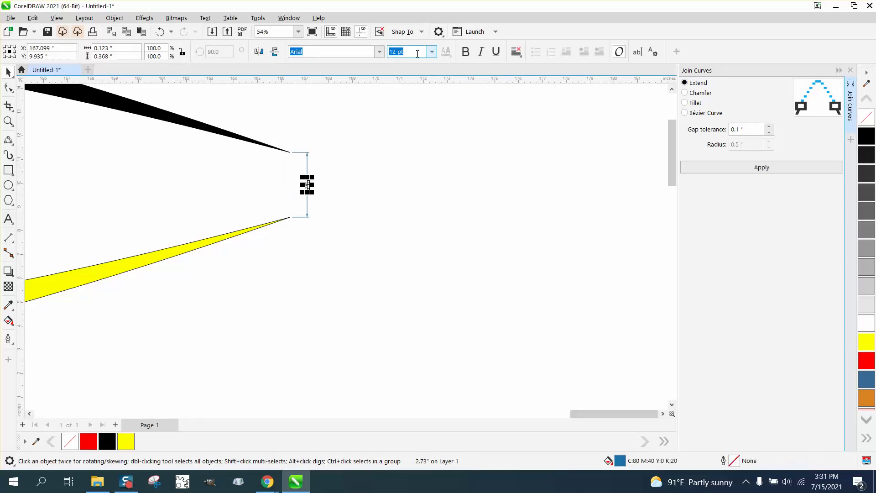
click(434, 52)
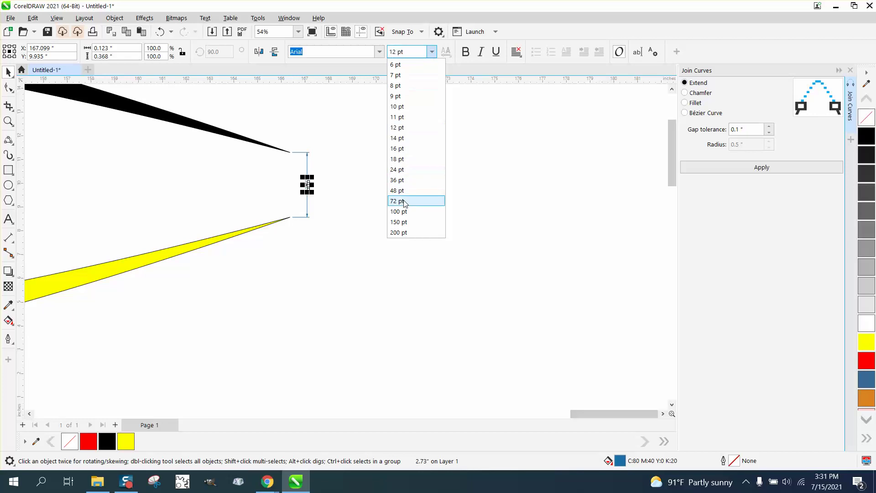
click(404, 211)
scroll(493, 213, down, 6)
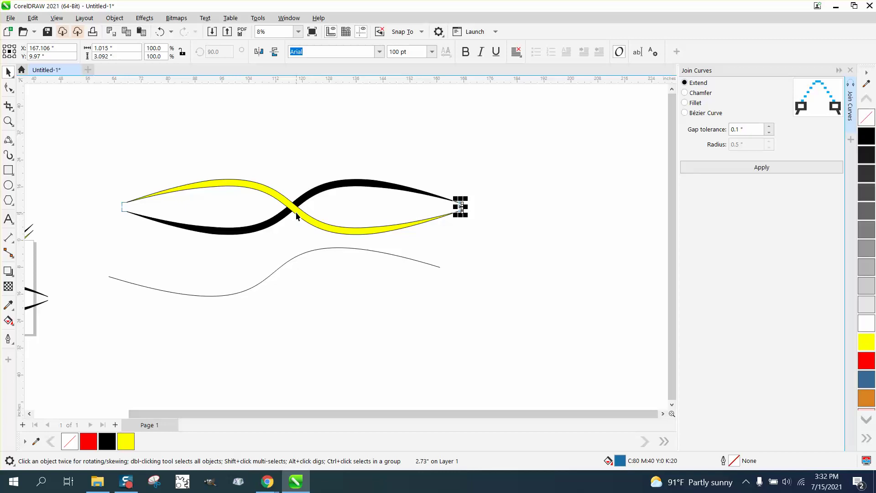
scroll(274, 180, down, 1)
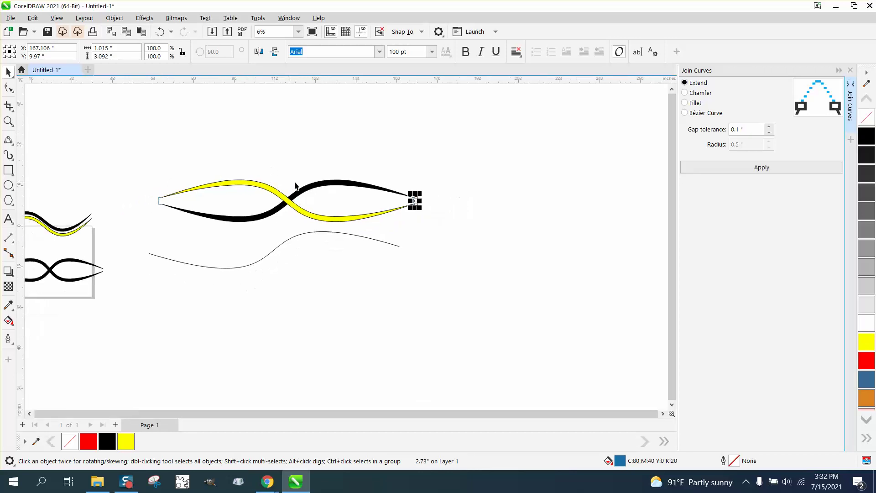
scroll(237, 246, down, 1)
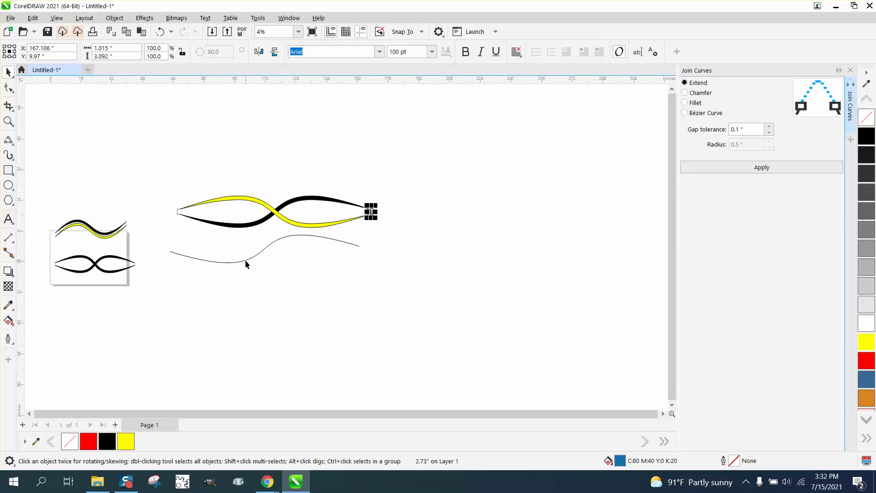